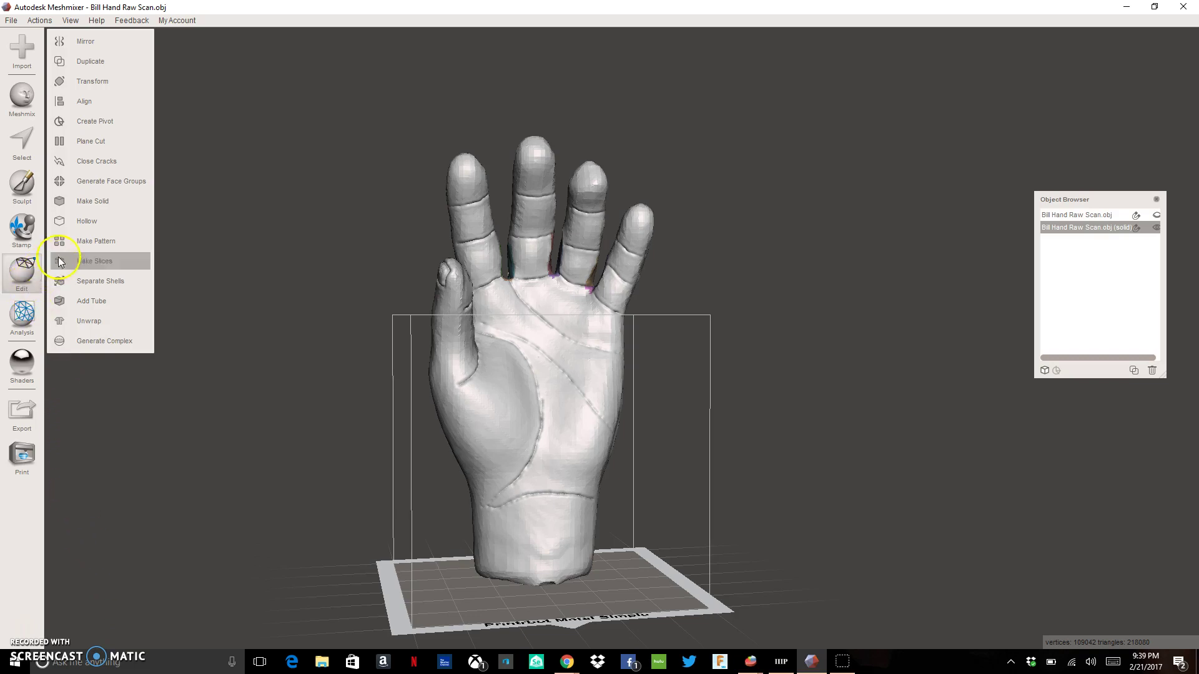
- Start the Edit > Hollow operation on the solid hand scan
{"action": "left_click", "coordinate": [95, 222]}
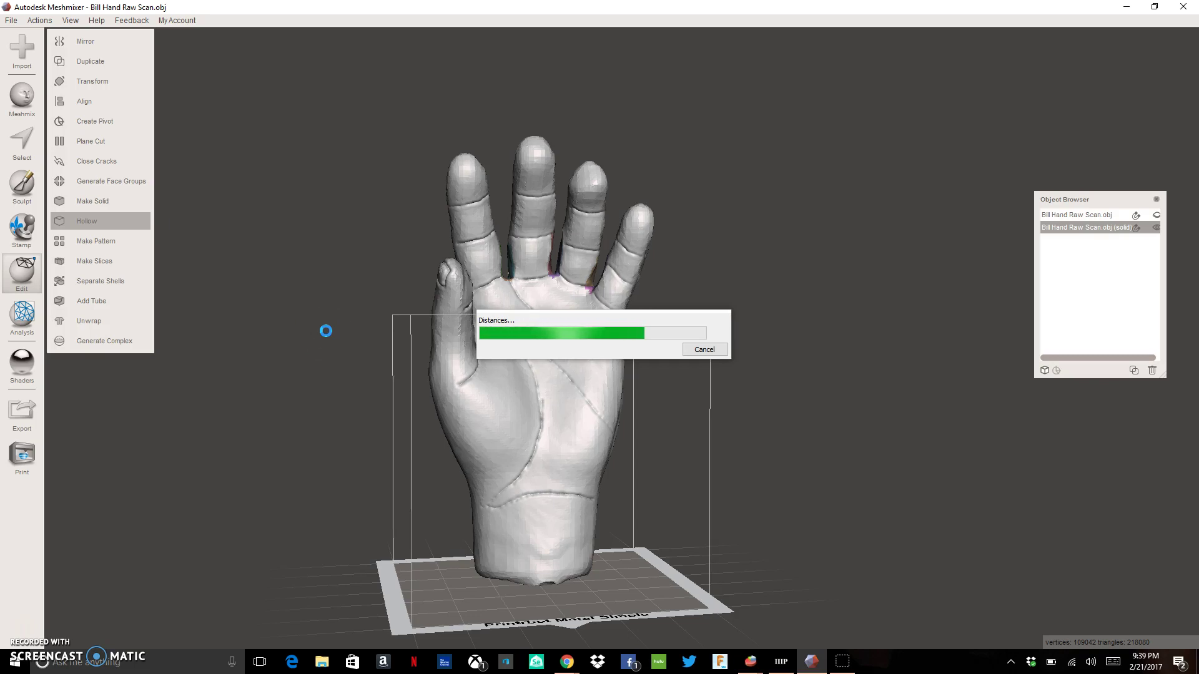
- Set the hollow wall offset distance to 1.2 mm and accept the hollowing
{"action": "left_click", "coordinate": [393, 375]}
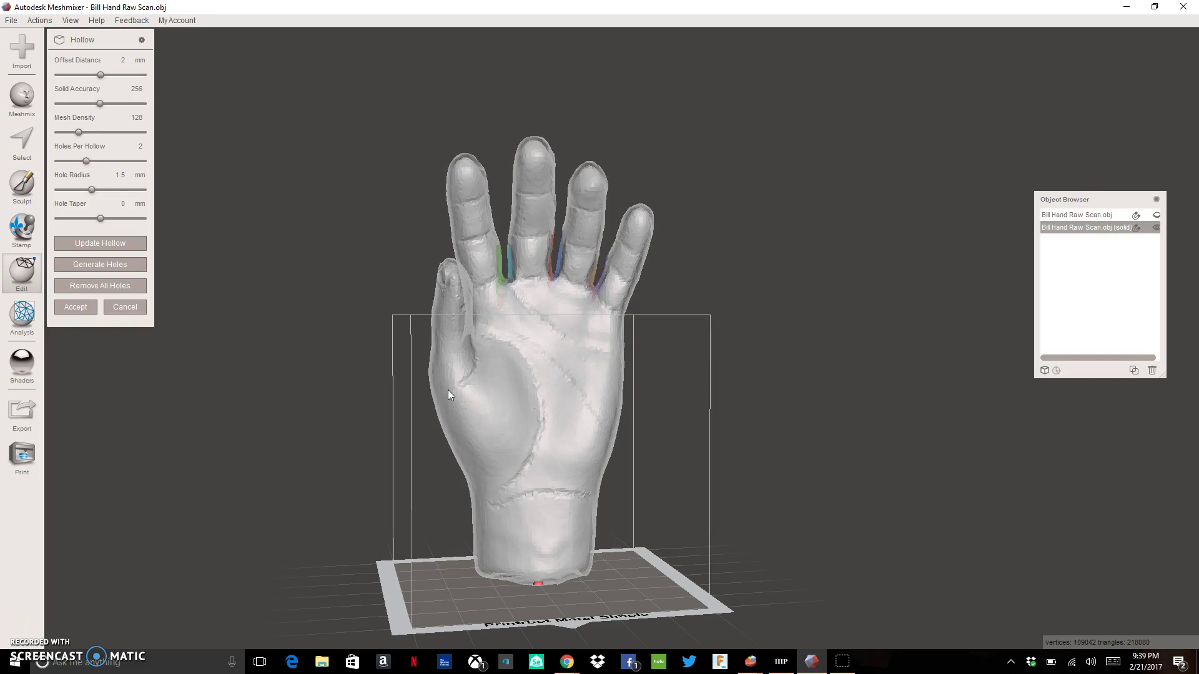
{"action": "scroll", "coordinate": [522, 433], "scroll_direction": "up", "scroll_amount": 3}
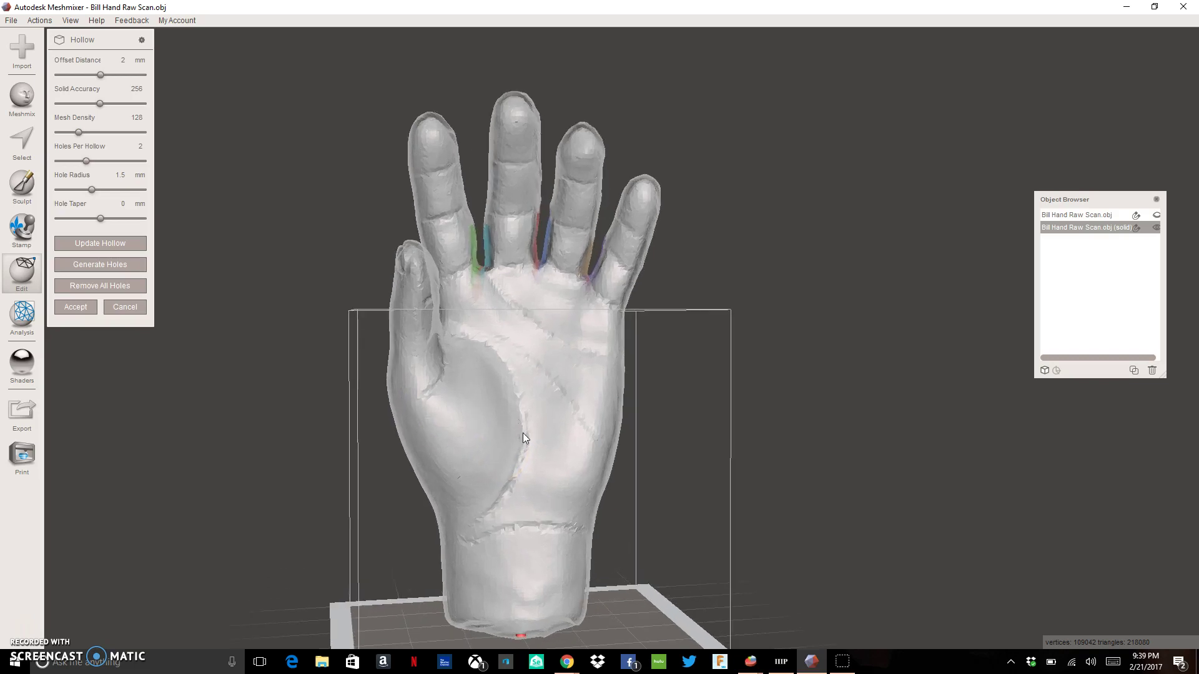
{"action": "scroll", "coordinate": [448, 272], "scroll_direction": "up", "scroll_amount": 1}
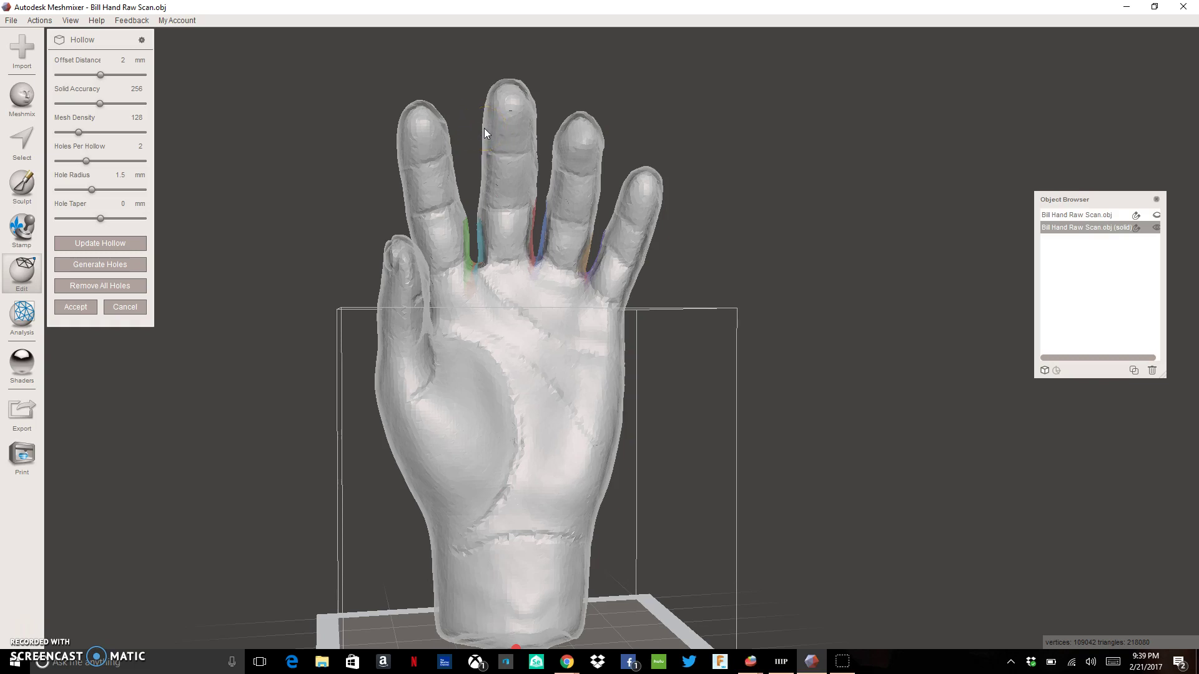
{"action": "left_click", "coordinate": [119, 60]}
{"action": "left_click", "coordinate": [68, 308]}
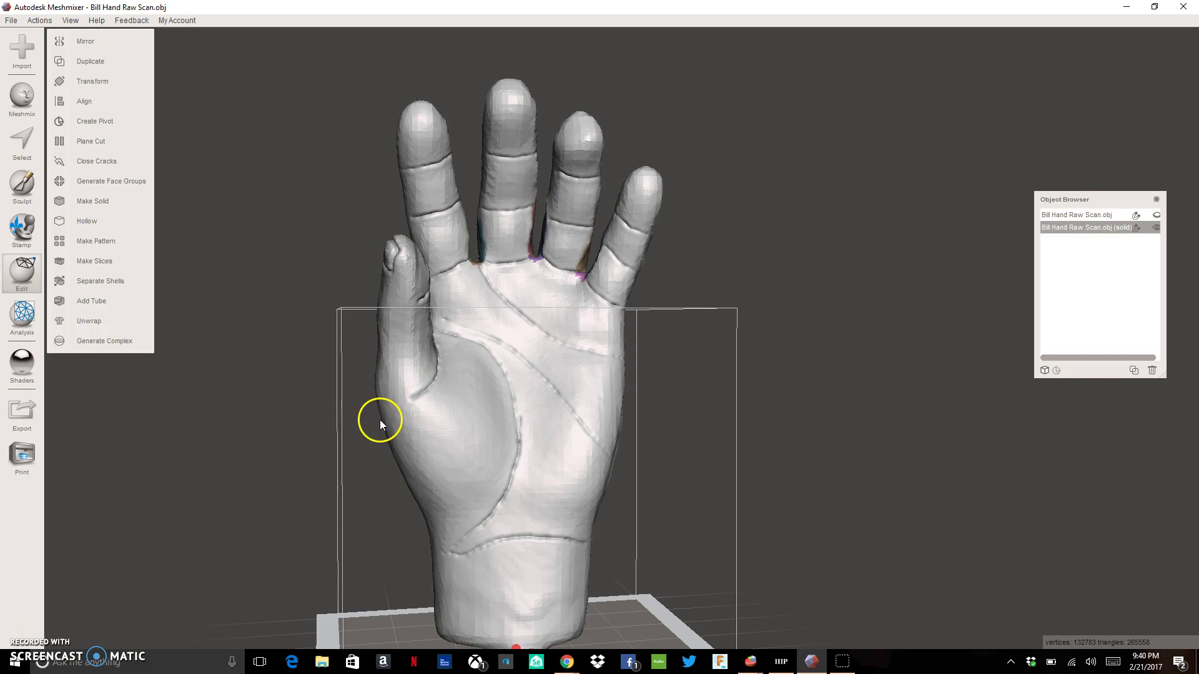
{"action": "right_click_drag", "start_coordinate": [379, 418], "coordinate": [312, 373]}
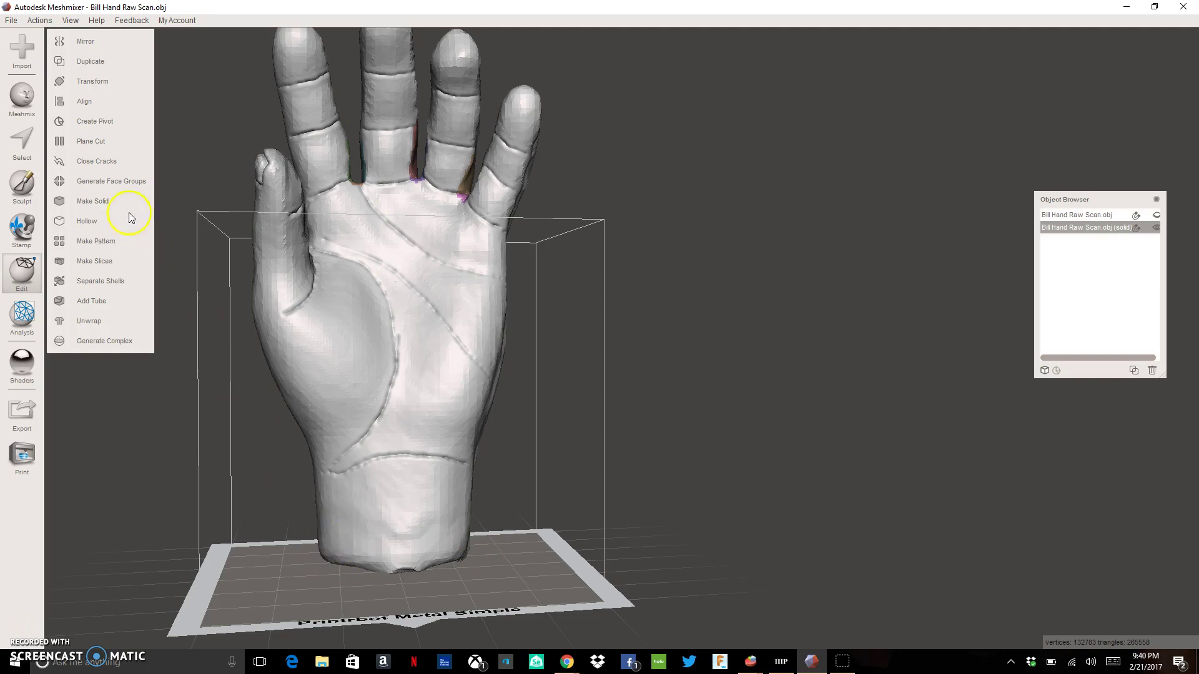
- Start a Plane Cut, lower the plane to the wrist, and discard the bottom side
{"action": "left_click", "coordinate": [92, 142]}
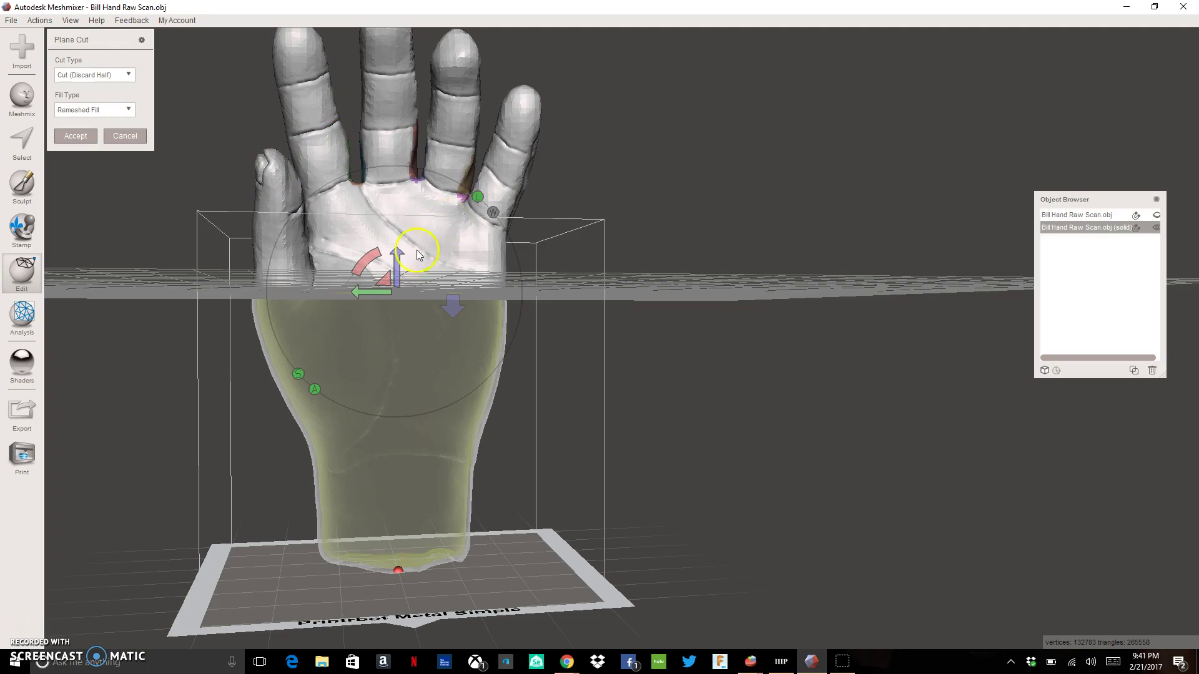
{"action": "left_click", "coordinate": [389, 317]}
{"action": "right_click_drag", "start_coordinate": [419, 324], "coordinate": [412, 300]}
{"action": "left_click_drag", "start_coordinate": [388, 263], "coordinate": [380, 301]}
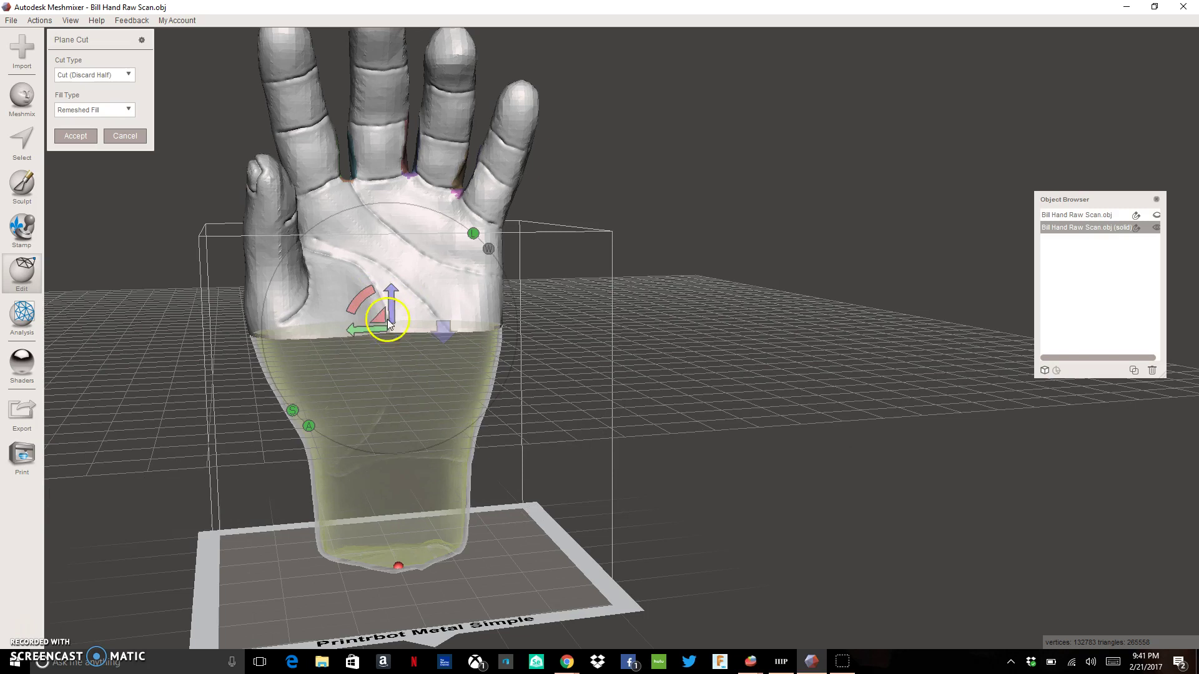
{"action": "left_click", "coordinate": [444, 331]}
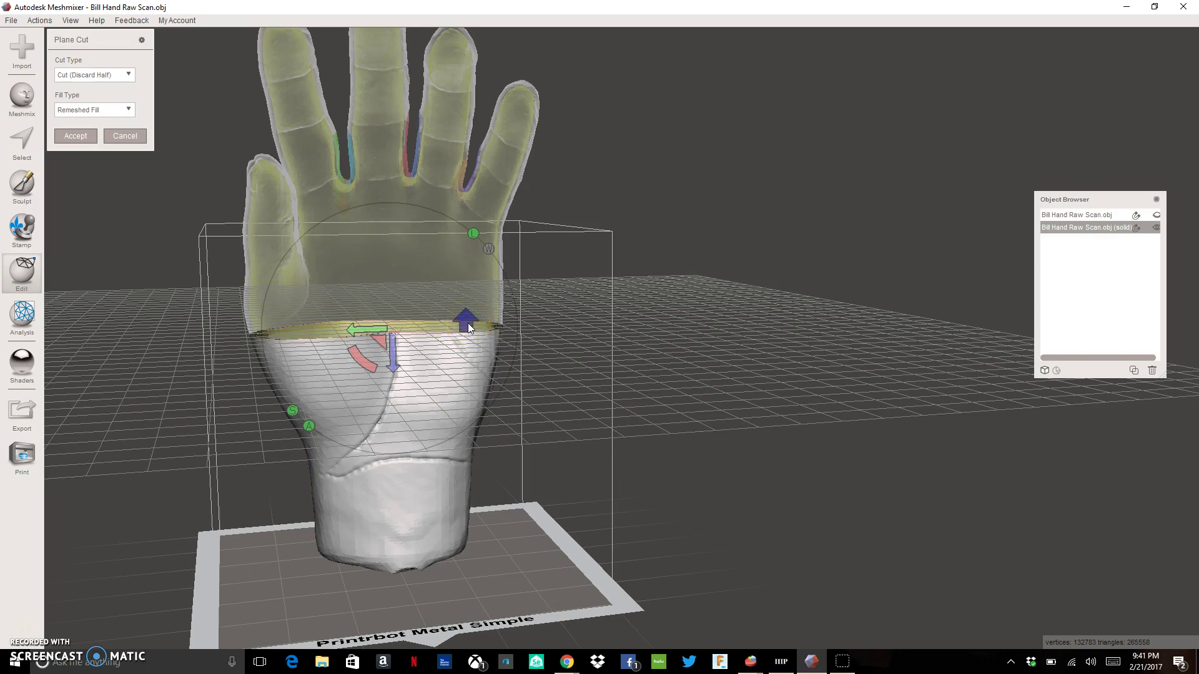
{"action": "left_click", "coordinate": [468, 326]}
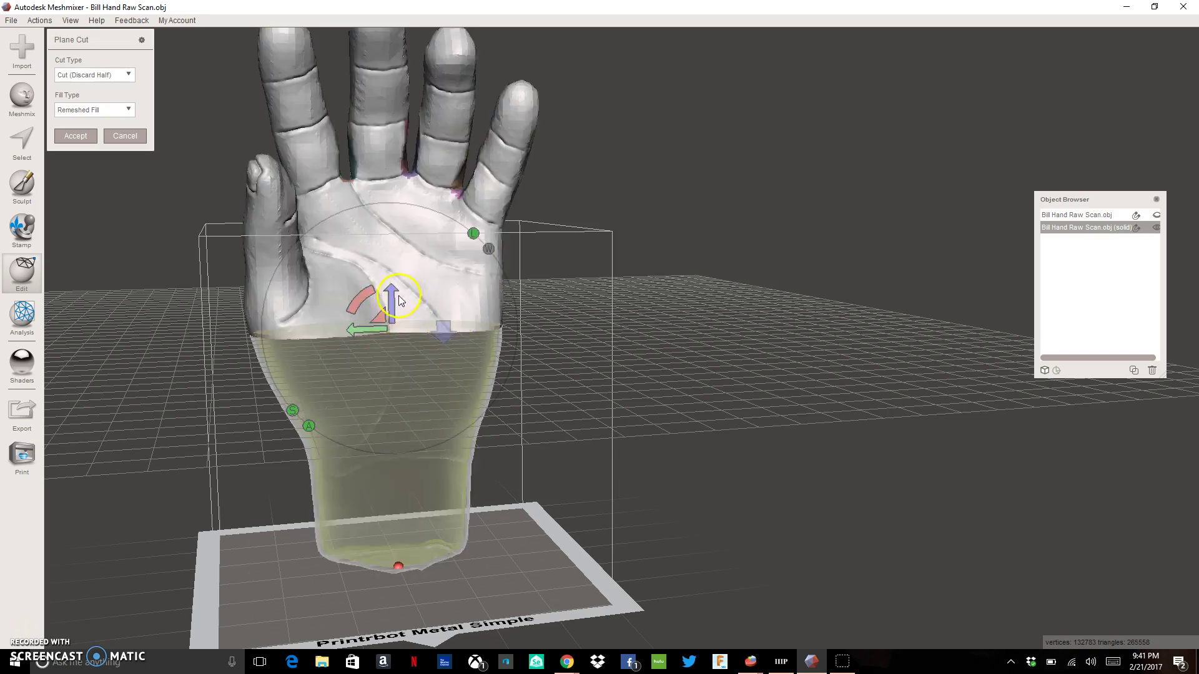
{"action": "left_click_drag", "start_coordinate": [392, 303], "coordinate": [370, 497]}
- Close in on the wrist and nudge the cutting plane just above its bottom
{"action": "right_click_drag", "start_coordinate": [369, 572], "coordinate": [419, 458]}
{"action": "scroll", "coordinate": [486, 416], "scroll_direction": "up", "scroll_amount": 8}
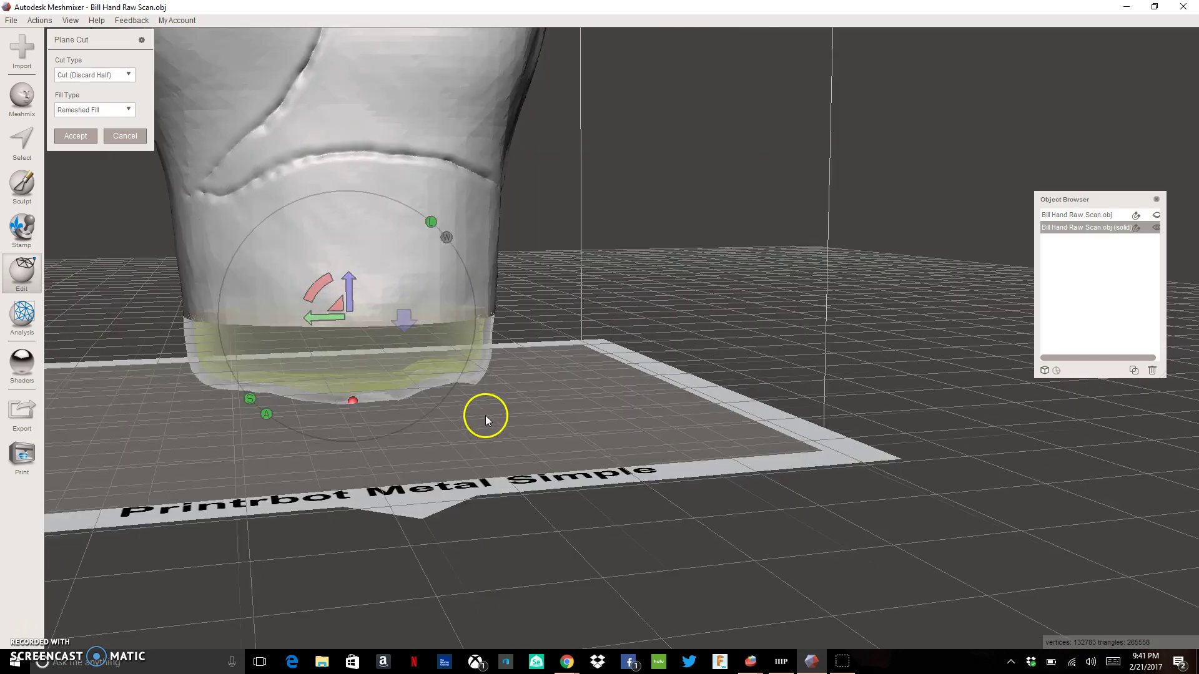
{"action": "scroll", "coordinate": [310, 464], "scroll_direction": "down", "scroll_amount": 4}
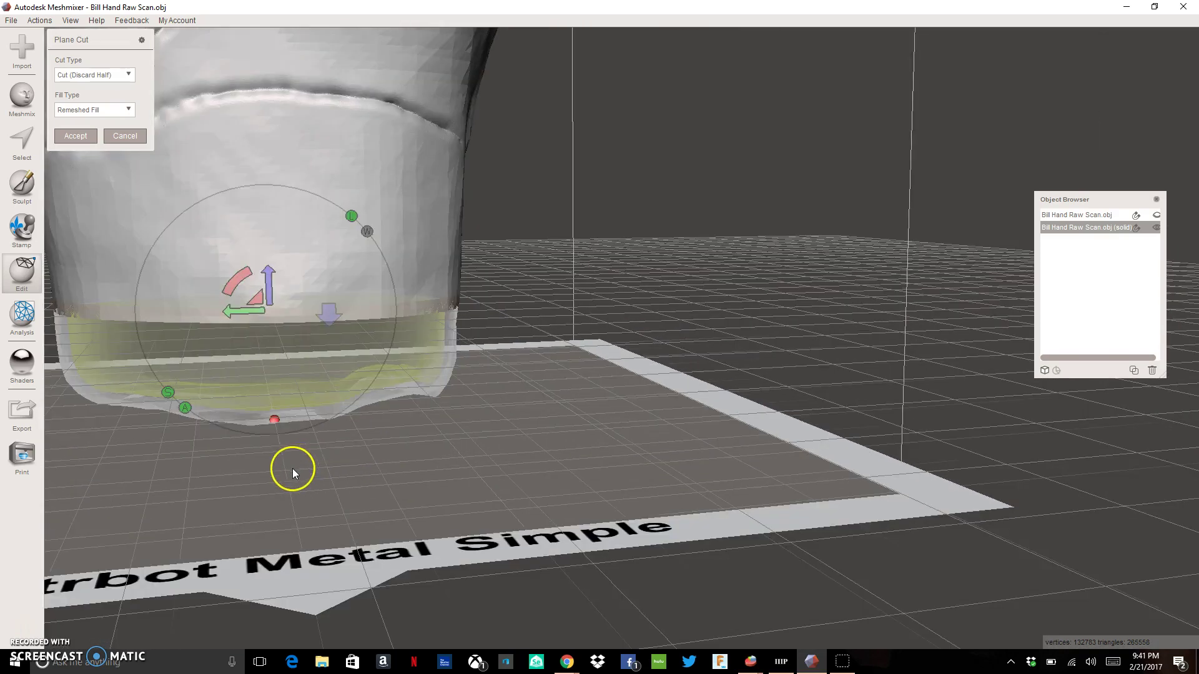
{"action": "middle_click_drag", "start_coordinate": [292, 468], "coordinate": [323, 467]}
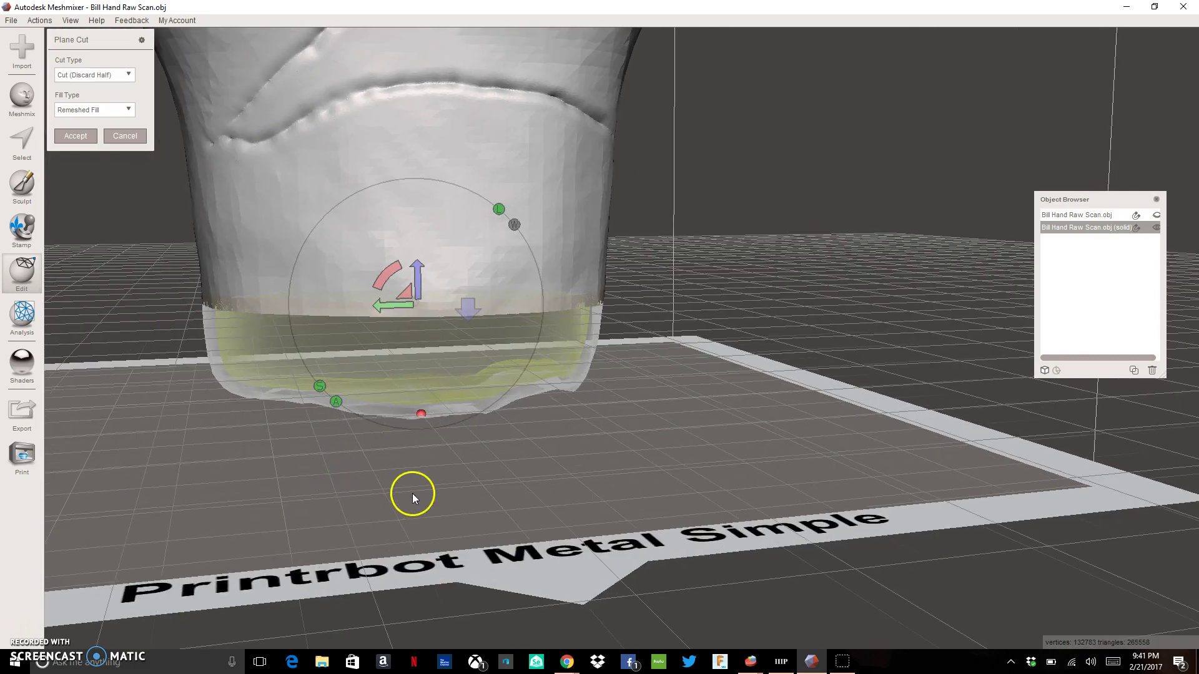
{"action": "right_click_drag", "start_coordinate": [411, 485], "coordinate": [397, 471]}
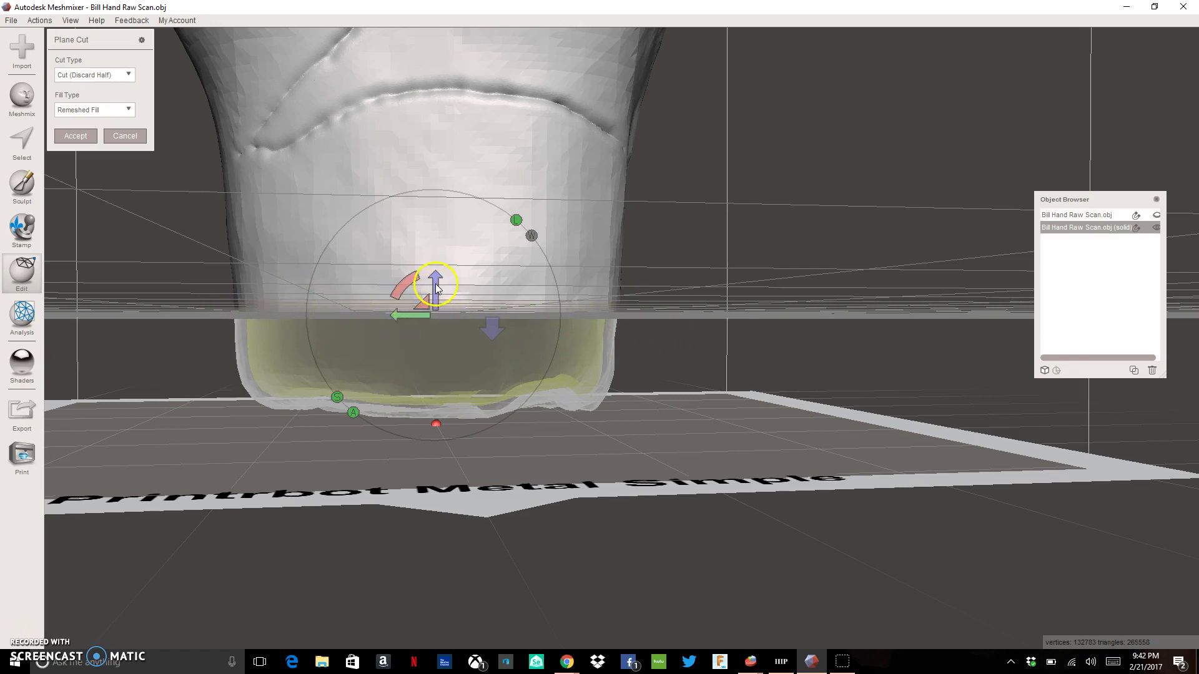
{"action": "mouse_move", "coordinate": [435, 285]}
{"action": "left_mouse_down"}
{"action": "mouse_move", "coordinate": [435, 306]}
{"action": "mouse_move", "coordinate": [438, 296]}
{"action": "left_mouse_up"}
- Accept the plane cut and view the open base from below
{"action": "left_click", "coordinate": [74, 139]}
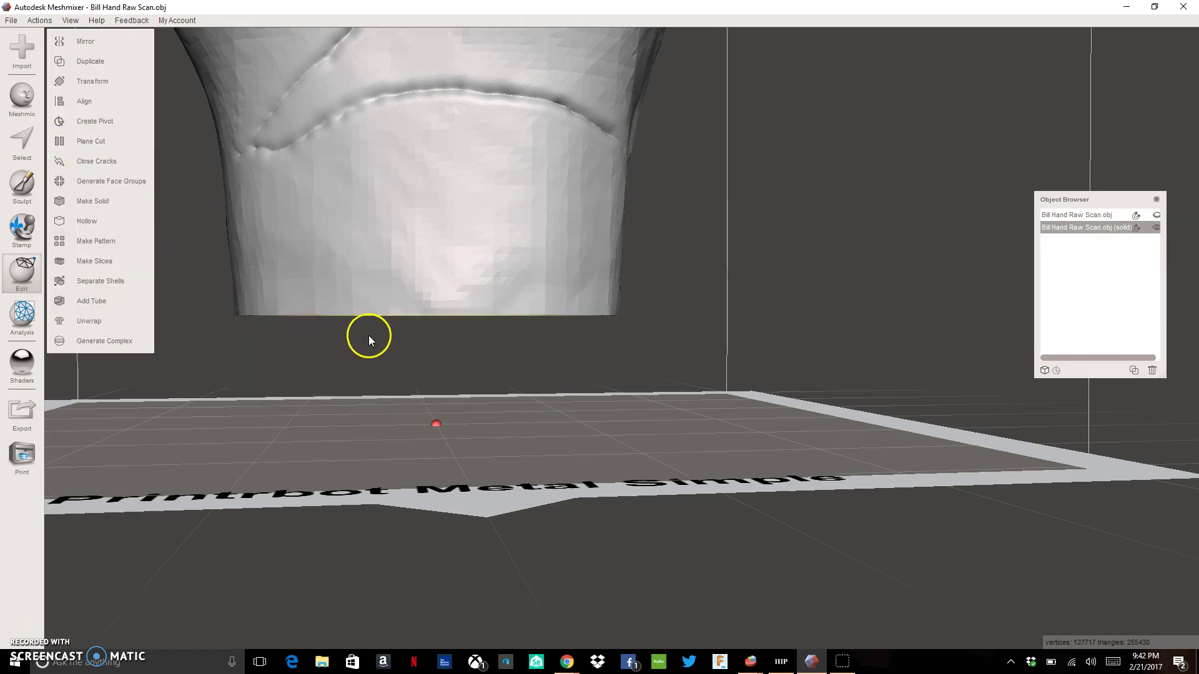
{"action": "scroll", "coordinate": [373, 336], "scroll_direction": "up", "scroll_amount": 3}
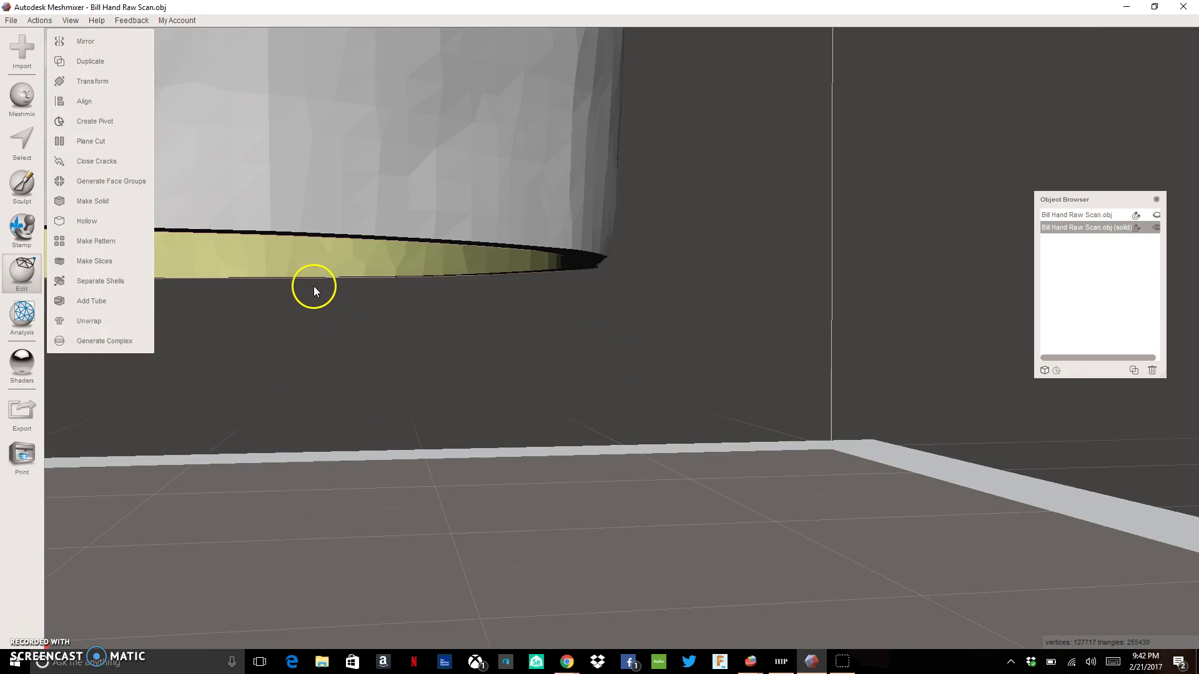
{"action": "mouse_move", "coordinate": [313, 286]}
{"action": "right_mouse_down"}
{"action": "mouse_move", "coordinate": [365, 235]}
{"action": "mouse_move", "coordinate": [325, 295]}
{"action": "right_mouse_up"}
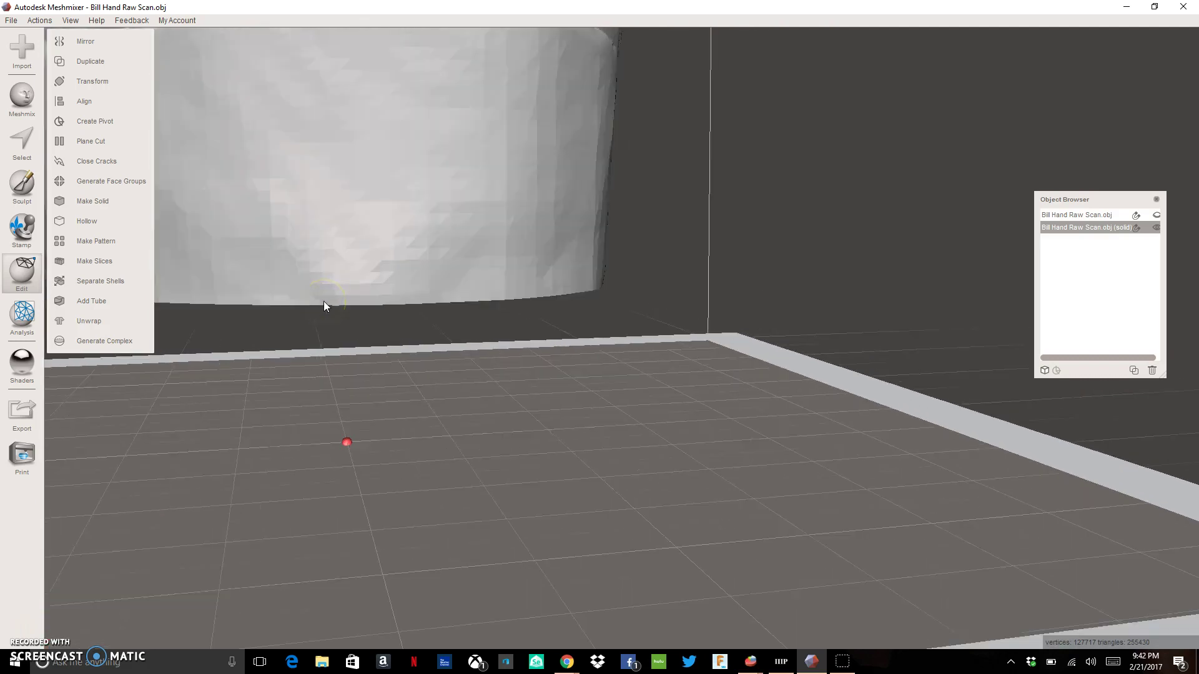
- Frame the hand, then align its Base Point to World Origin / Y-up and accept
{"action": "key", "text": "f"}
{"action": "left_click", "coordinate": [126, 68]}
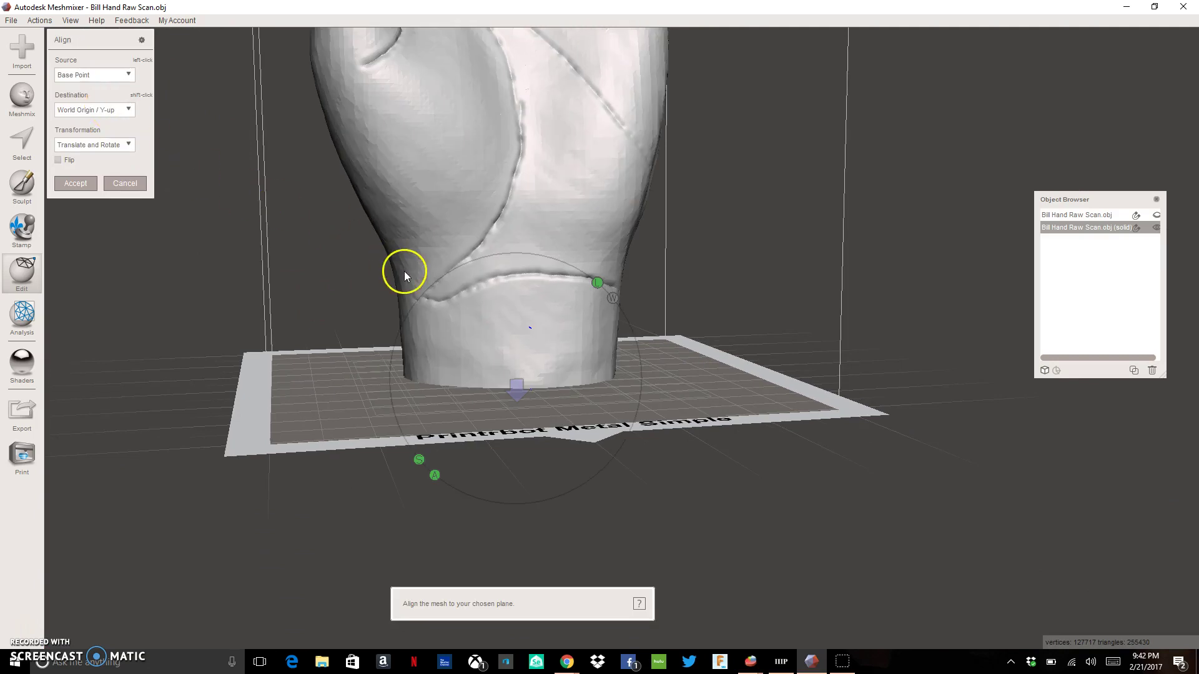
{"action": "left_click", "coordinate": [75, 184]}
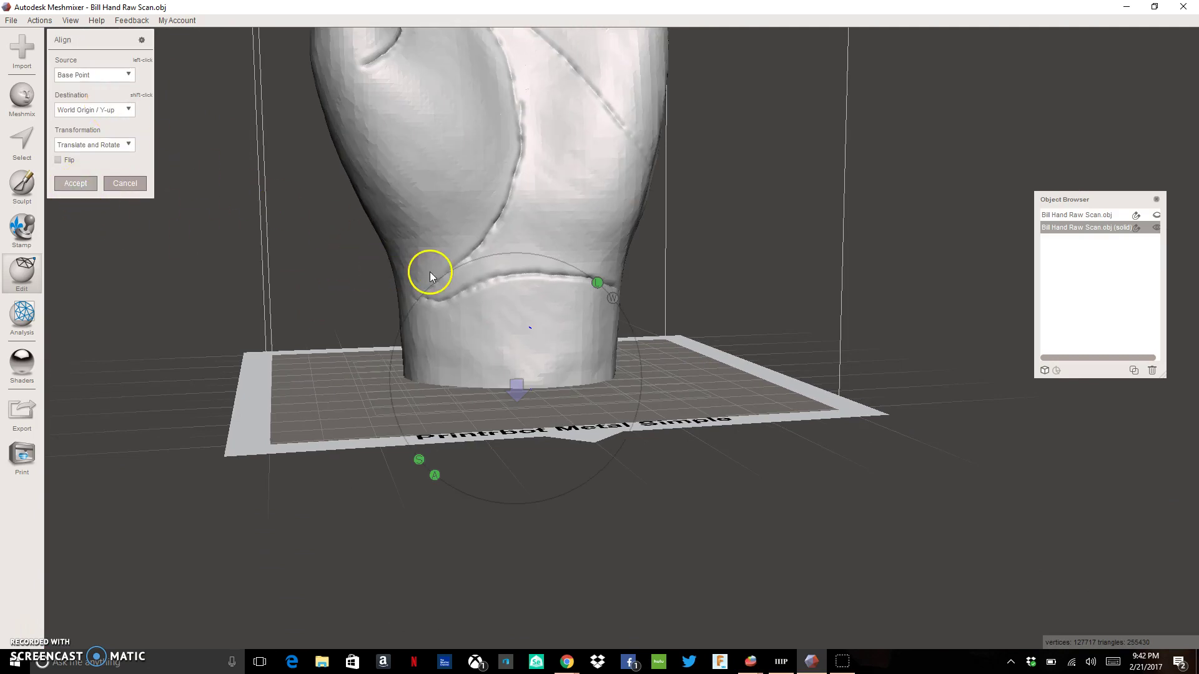
{"action": "scroll", "coordinate": [431, 271], "scroll_direction": "down", "scroll_amount": 5}
{"action": "right_click_drag", "start_coordinate": [431, 272], "coordinate": [471, 258]}
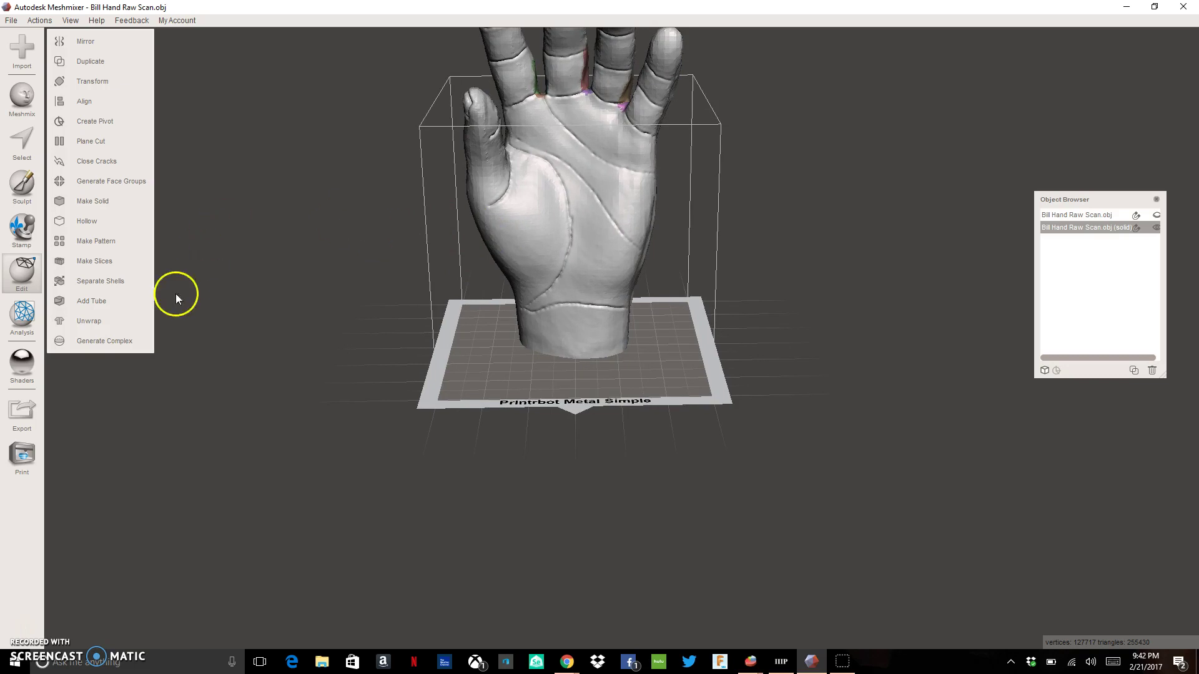
- Export the hand as an STL Binary file named 'test hand'
{"action": "left_click", "coordinate": [32, 409]}
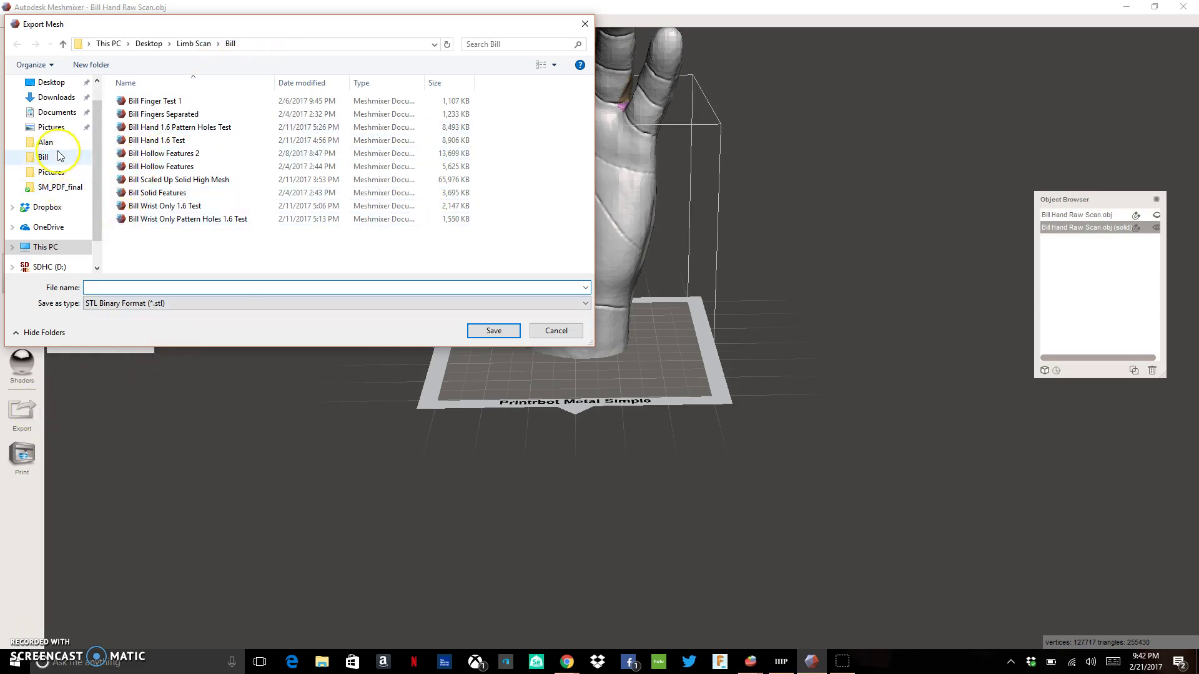
{"action": "type", "text": "t"}
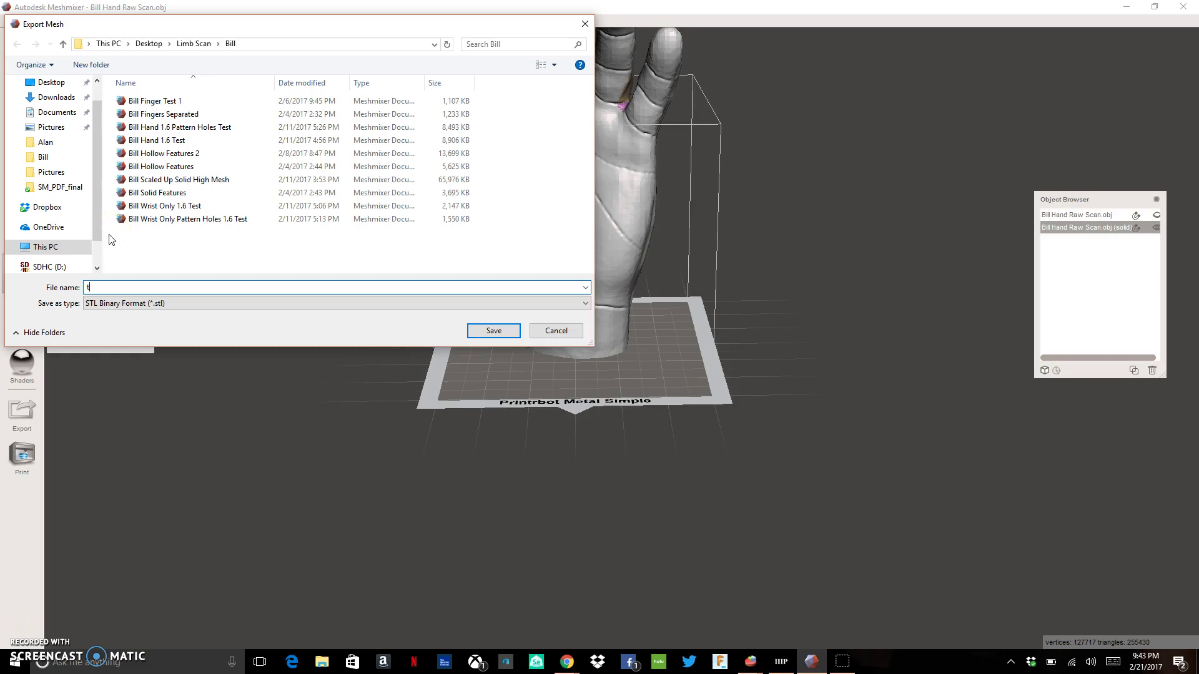
{"action": "type", "text": "est hand"}
{"action": "left_click", "coordinate": [504, 335]}
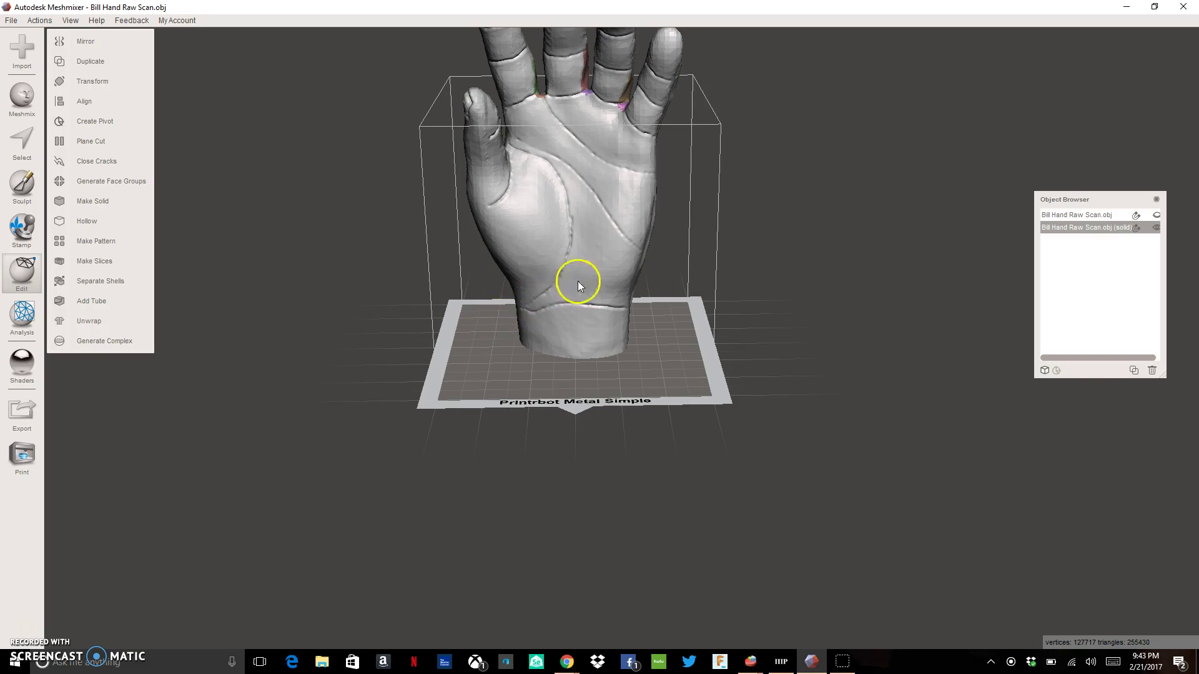
{"action": "right_click_drag", "start_coordinate": [619, 269], "coordinate": [387, 313]}
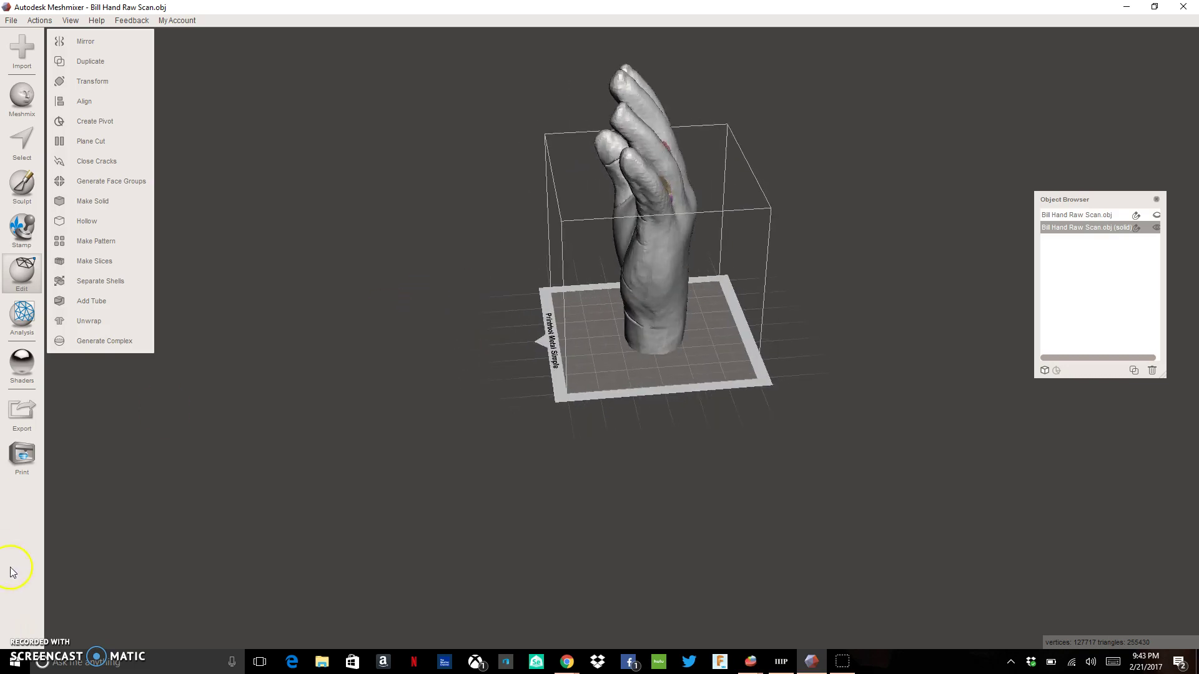